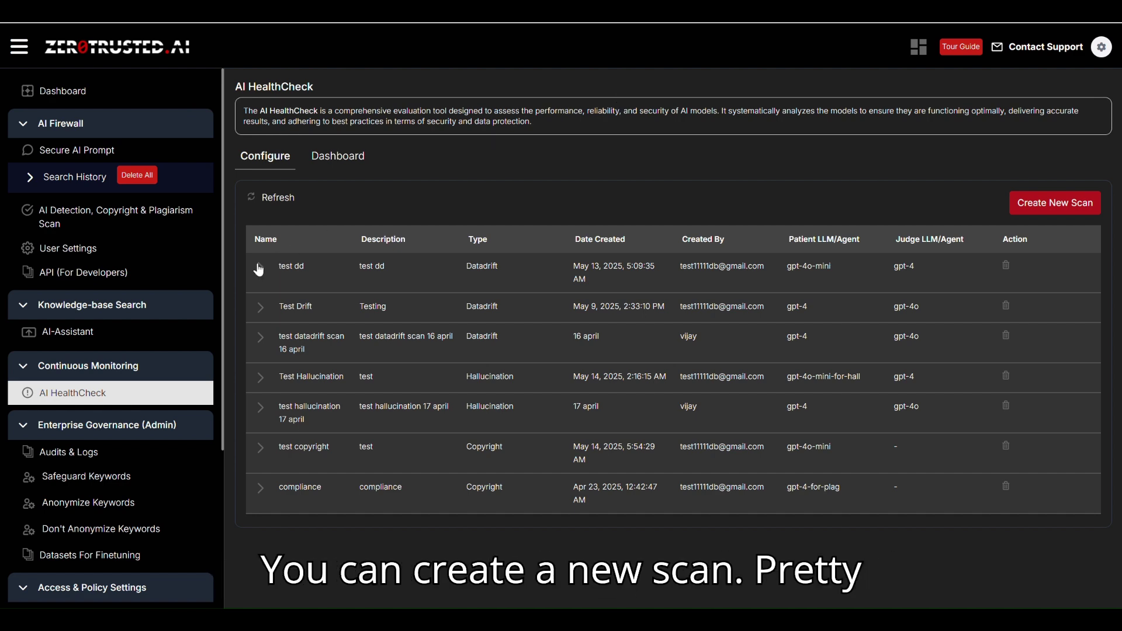
Open a new scan form and review its scan types, name field and description field
{"action": "left_click", "coordinate": [1059, 210]}
{"action": "left_click", "coordinate": [388, 205]}
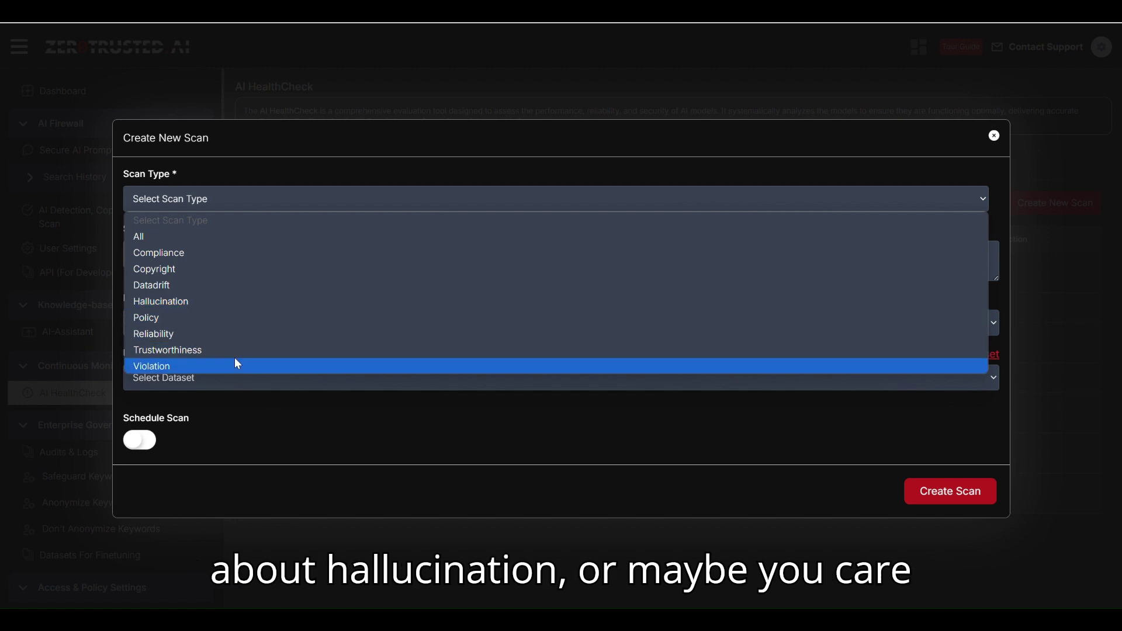
{"action": "left_click", "coordinate": [751, 126]}
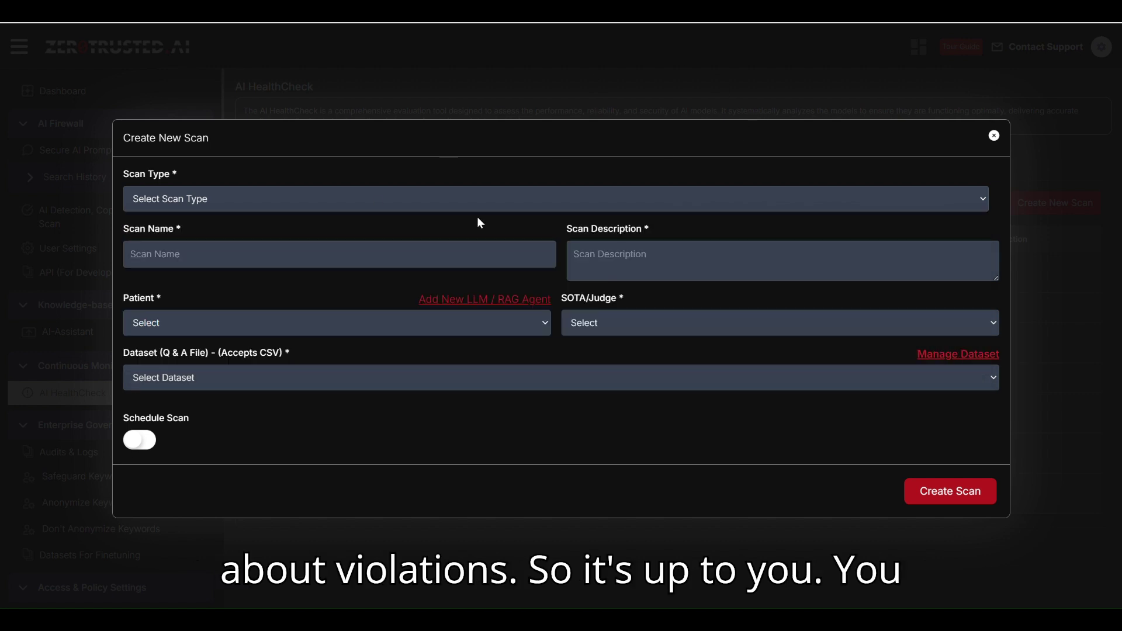
{"action": "left_click", "coordinate": [417, 257]}
{"action": "left_click", "coordinate": [670, 270]}
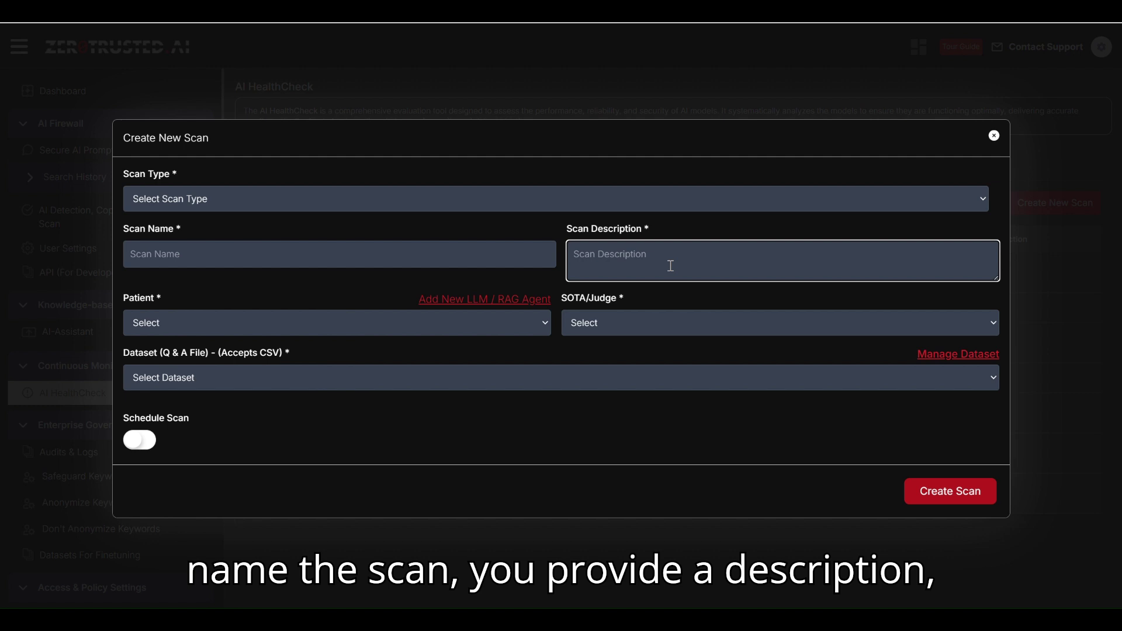
Review the patient models and agents, the SOTA/Judge choices and the datasets offered for the new scan
{"action": "left_click", "coordinate": [247, 327]}
{"action": "left_click", "coordinate": [246, 330]}
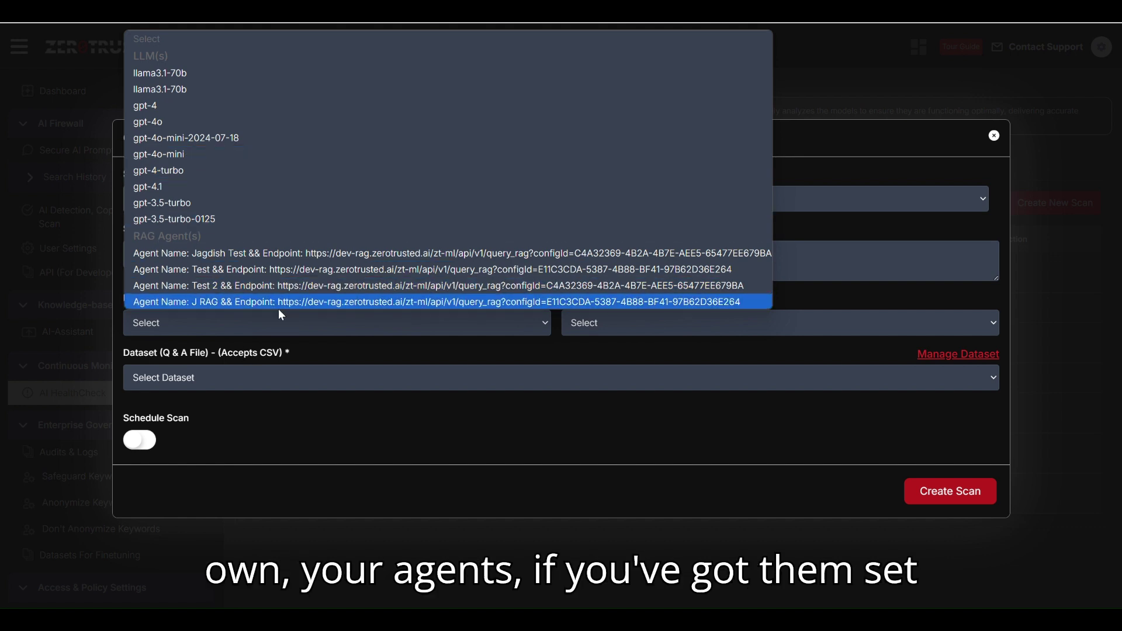
{"action": "left_click", "coordinate": [649, 328]}
{"action": "left_click", "coordinate": [650, 328]}
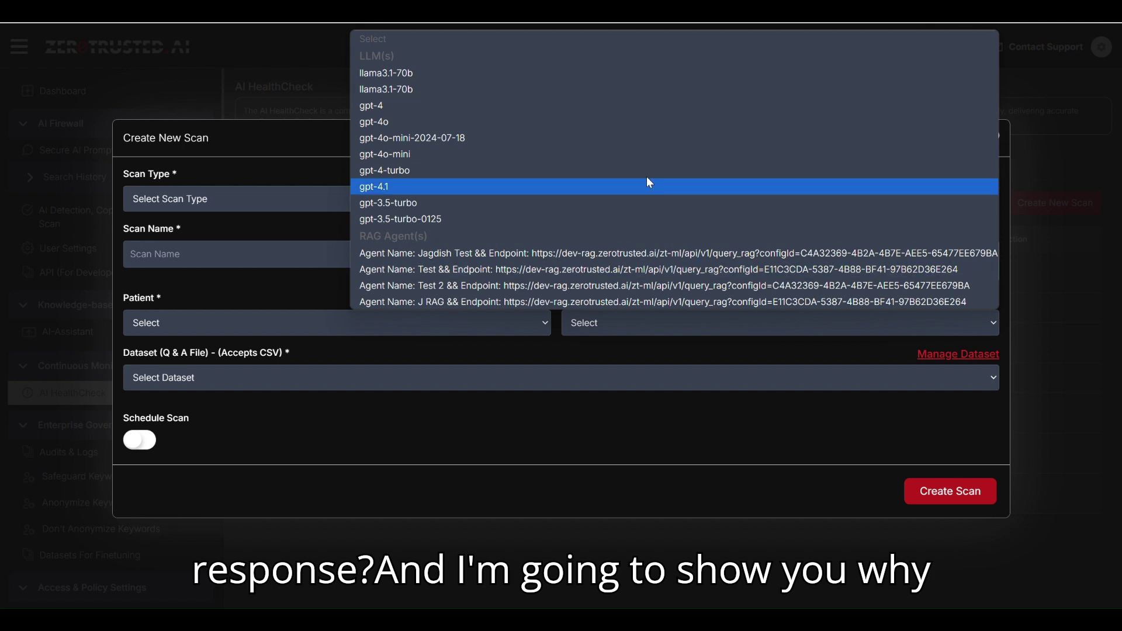
{"action": "left_click", "coordinate": [528, 404]}
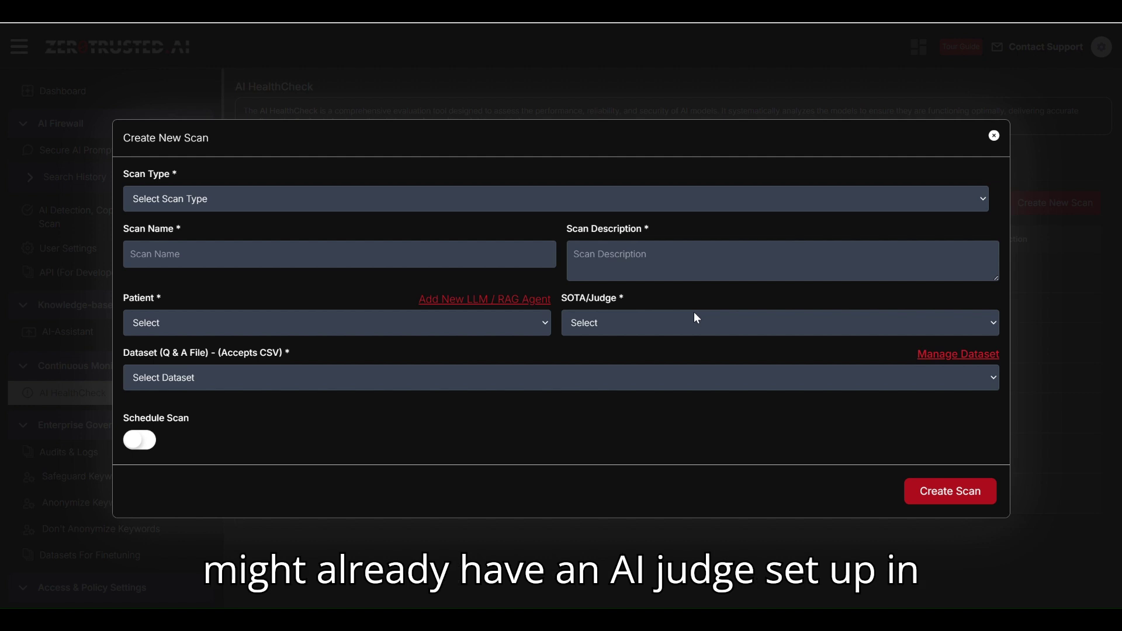
{"action": "left_click", "coordinate": [283, 380]}
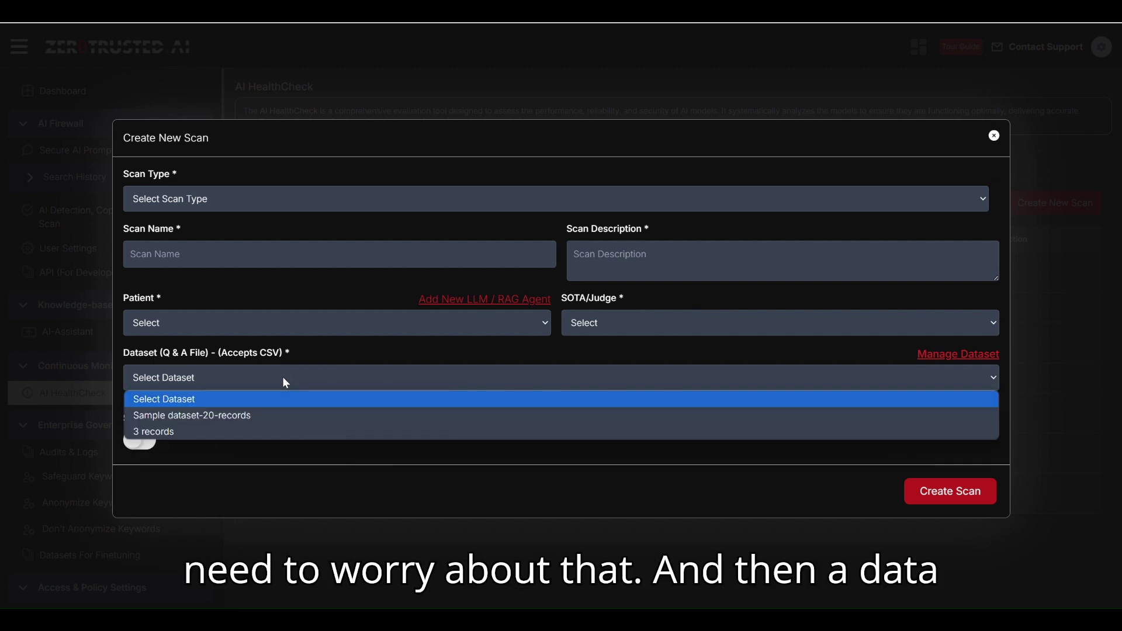
{"action": "left_click", "coordinate": [361, 359]}
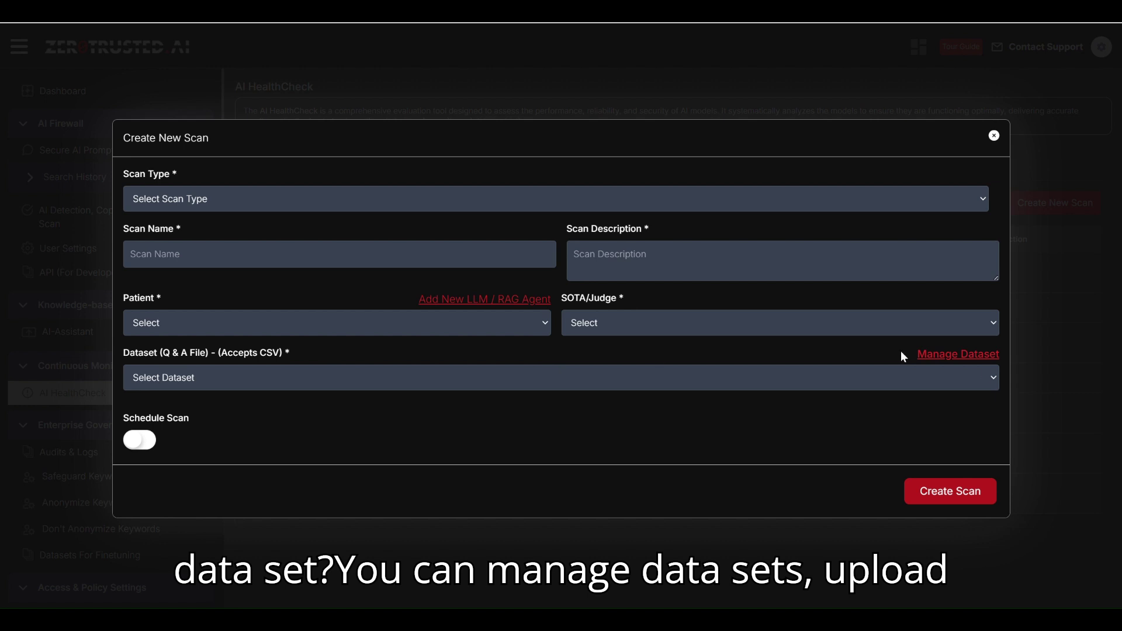
Turn on scan scheduling, try the Daily and Weekly schedule types, and close the form without creating a scan
{"action": "left_click", "coordinate": [145, 441]}
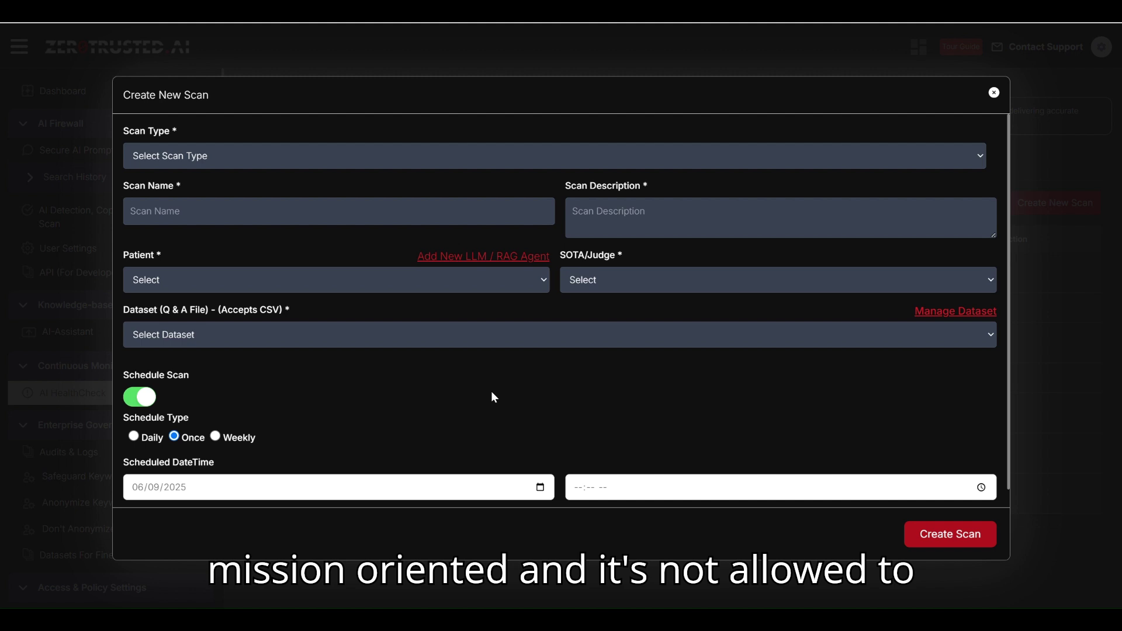
{"action": "left_click", "coordinate": [133, 435]}
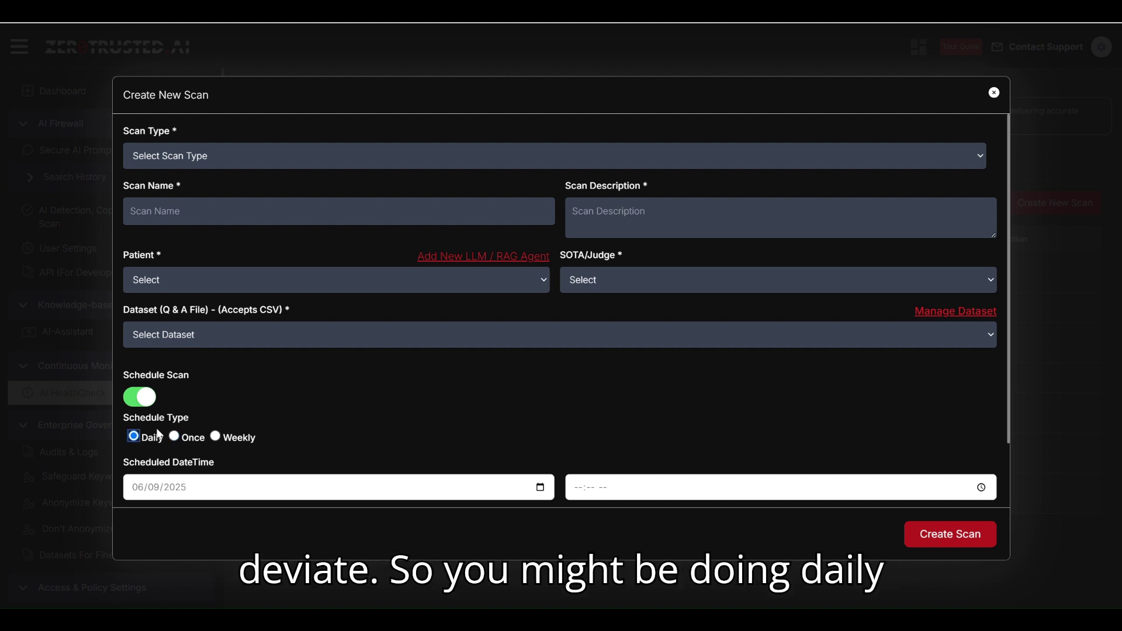
{"action": "left_click", "coordinate": [215, 436]}
{"action": "key", "text": "Tab"}
{"action": "left_click", "coordinate": [693, 480]}
{"action": "left_click", "coordinate": [561, 422]}
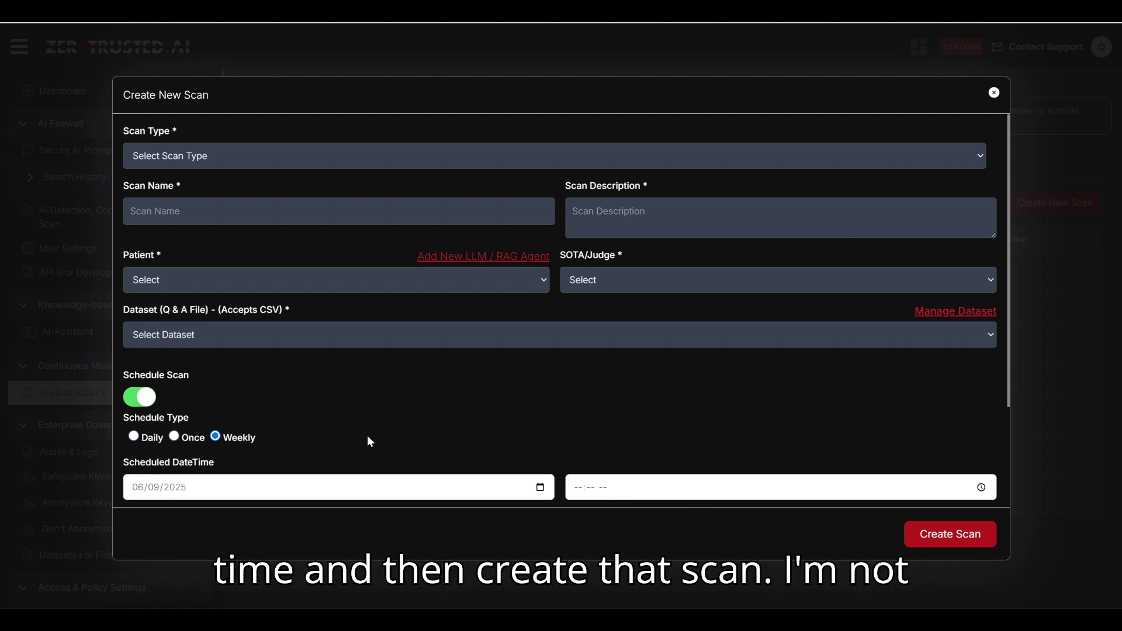
{"action": "left_click", "coordinate": [994, 93]}
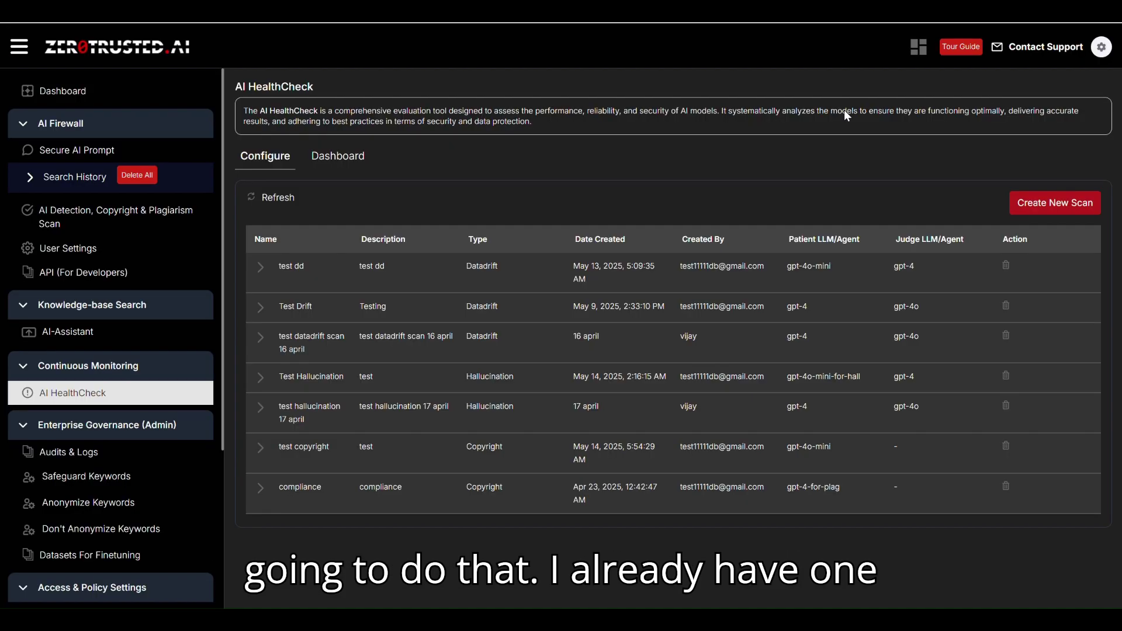
Expand the "test dd" Datadrift scan and examine the severity bars in its AI Healthcheck Insights chart
{"action": "left_click", "coordinate": [255, 263]}
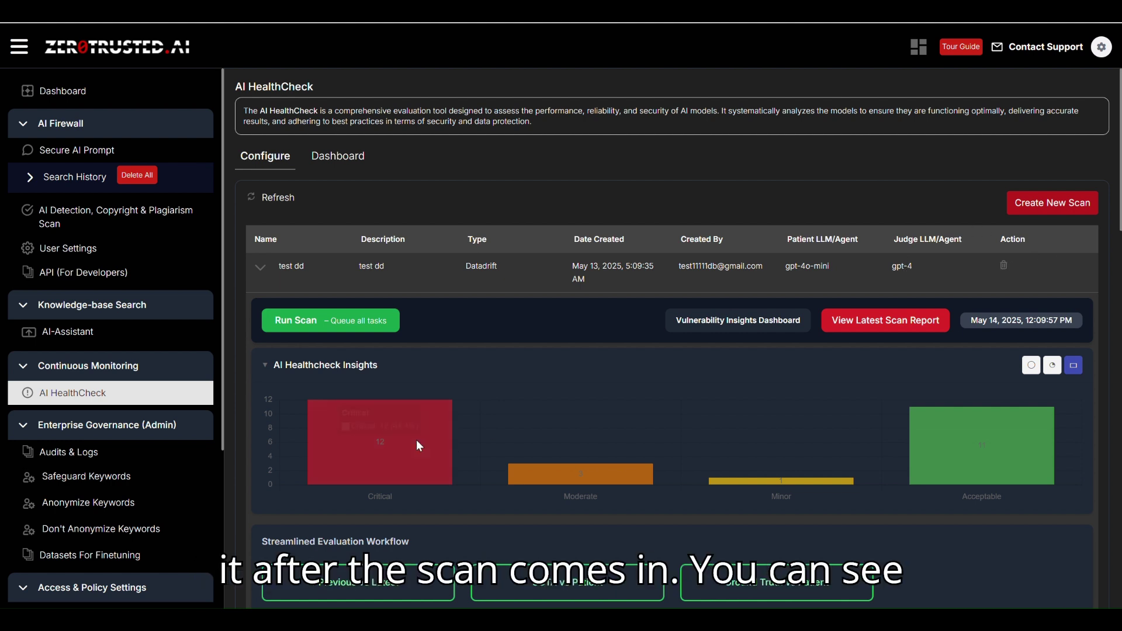
{"action": "mouse_move", "coordinate": [387, 438]}
{"action": "mouse_move", "coordinate": [675, 412]}
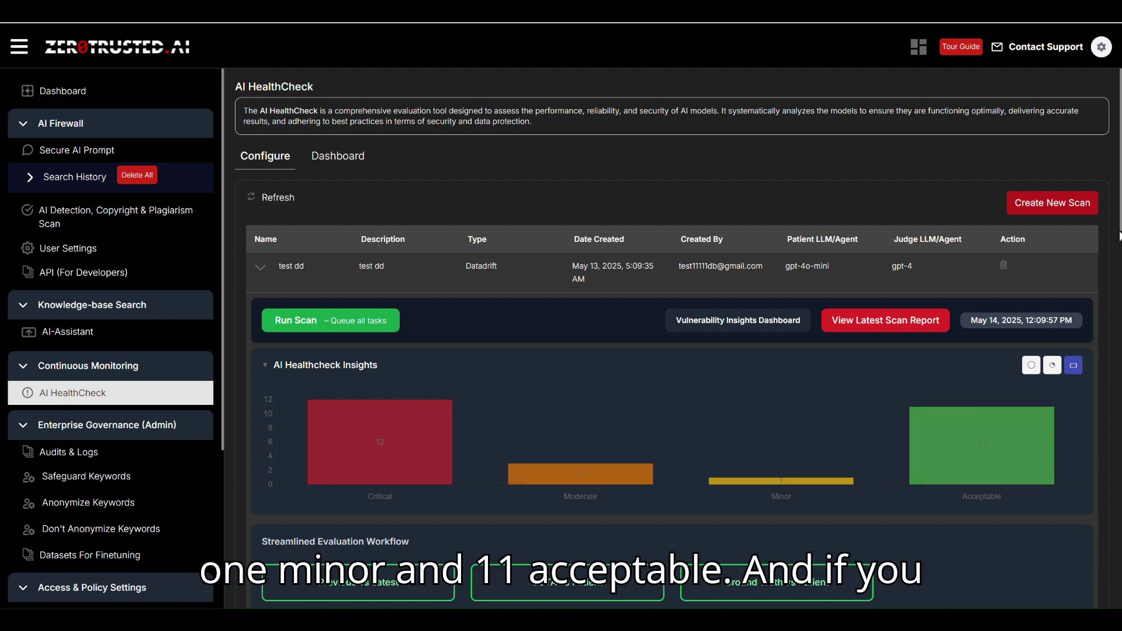
Read the Previous vs Latest workflow's evaluation criteria and all its similarity assertions, and close it
{"action": "scroll", "coordinate": [672, 339], "scroll_direction": "down", "scroll_amount": 1}
{"action": "scroll", "coordinate": [1118, 328], "scroll_direction": "down", "scroll_amount": 5}
{"action": "left_click", "coordinate": [397, 248]}
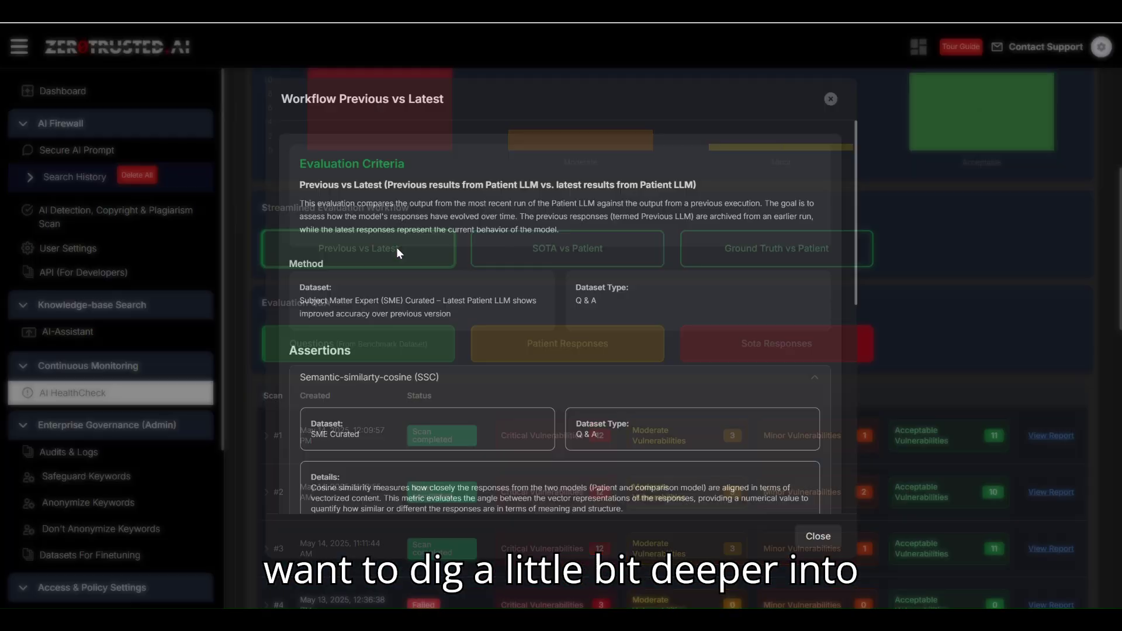
{"action": "mouse_move", "coordinate": [855, 149]}
{"action": "left_mouse_down"}
{"action": "mouse_move", "coordinate": [854, 186]}
{"action": "mouse_move", "coordinate": [851, 150]}
{"action": "left_mouse_up"}
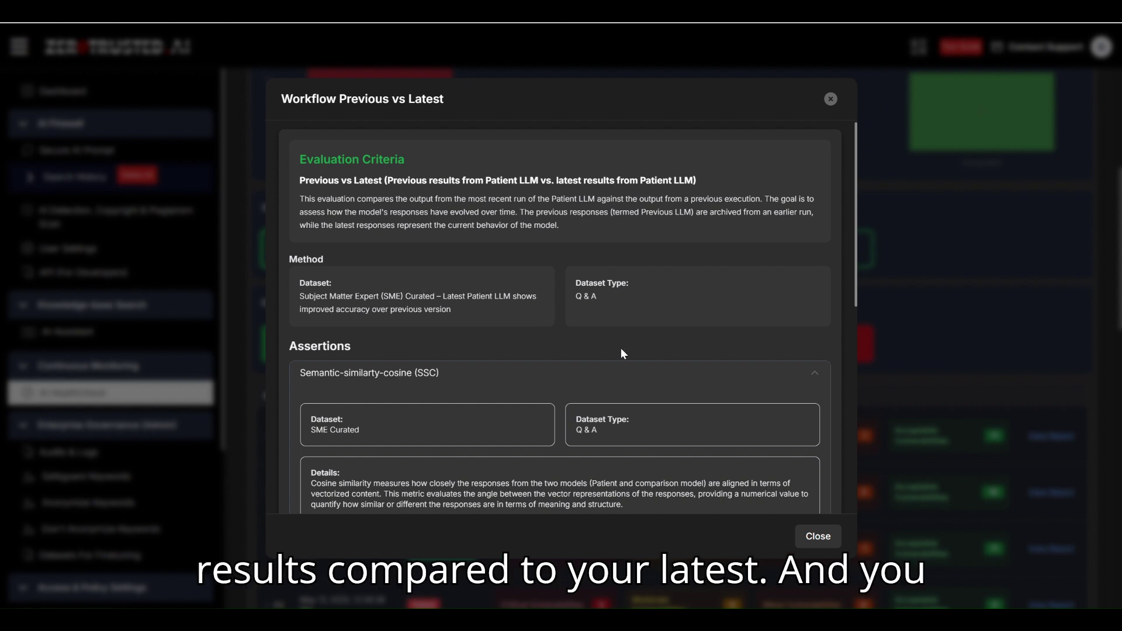
{"action": "scroll", "coordinate": [706, 313], "scroll_direction": "down", "scroll_amount": 3}
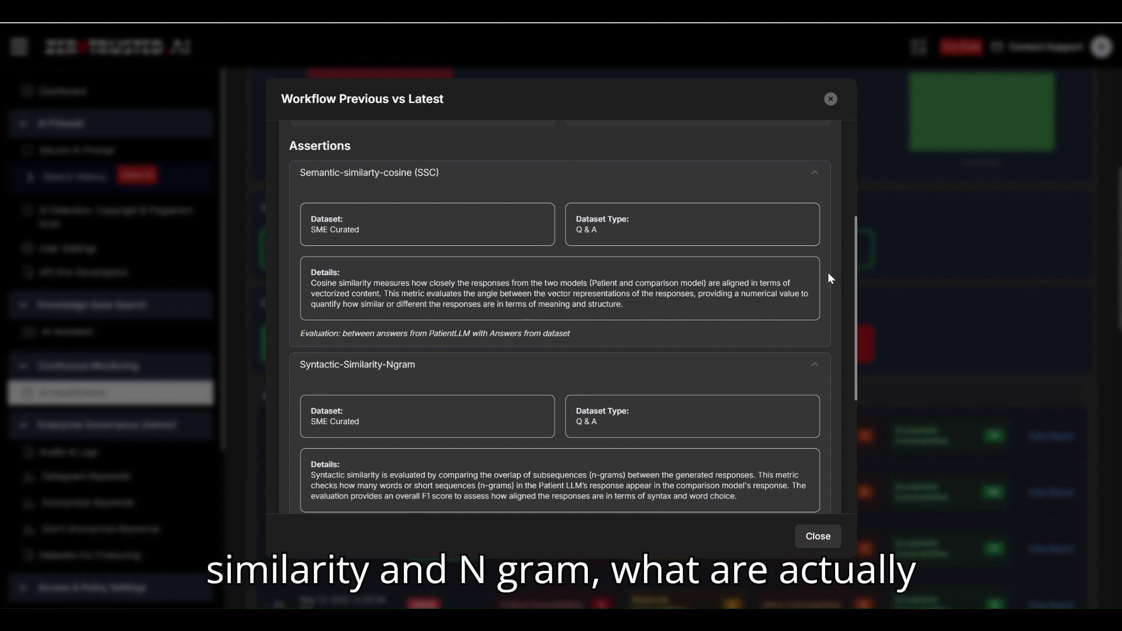
{"action": "left_click_drag", "start_coordinate": [856, 349], "coordinate": [857, 454]}
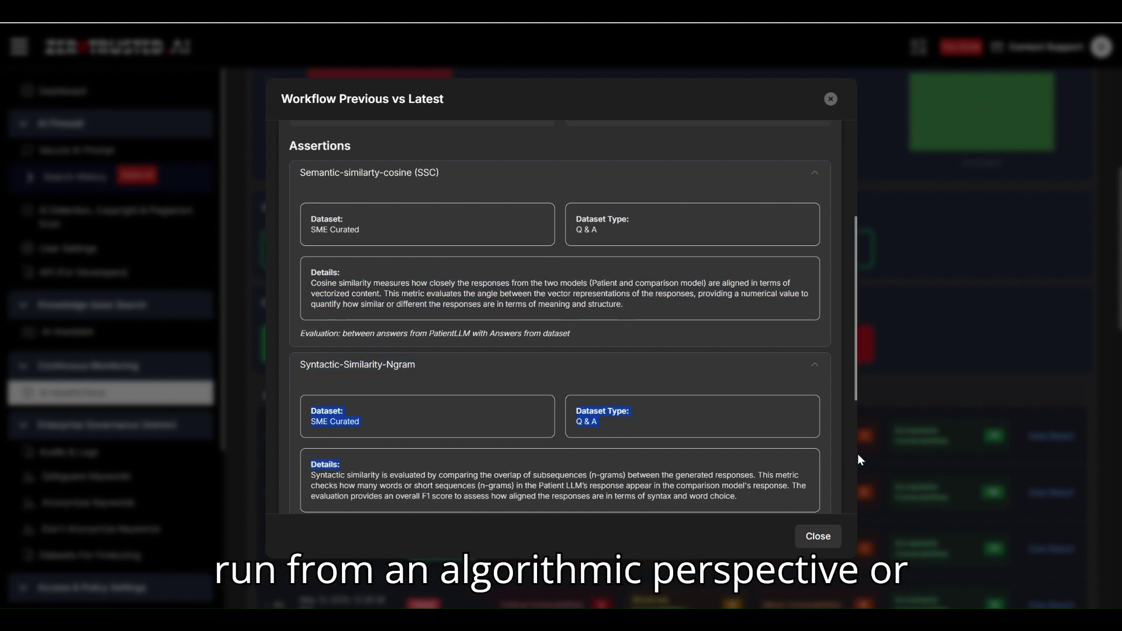
{"action": "left_click", "coordinate": [858, 442]}
{"action": "scroll", "coordinate": [850, 424], "scroll_direction": "down", "scroll_amount": 4}
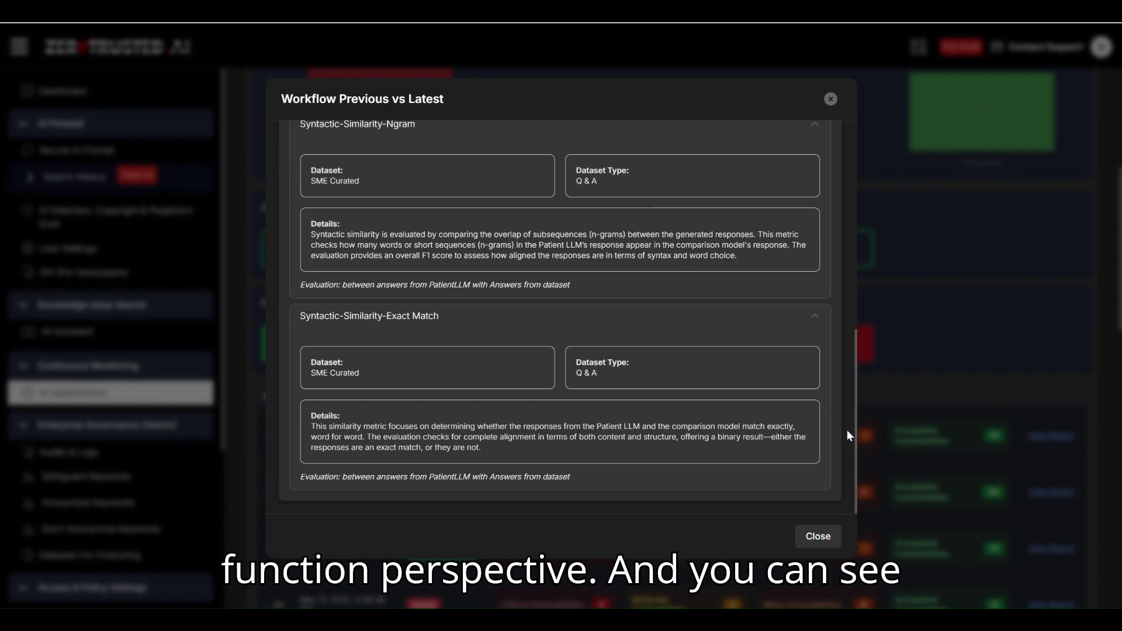
{"action": "left_click", "coordinate": [814, 535]}
View the Patient Responses and the Sota Responses of the evaluation Q&A, closing each one
{"action": "left_click", "coordinate": [582, 339]}
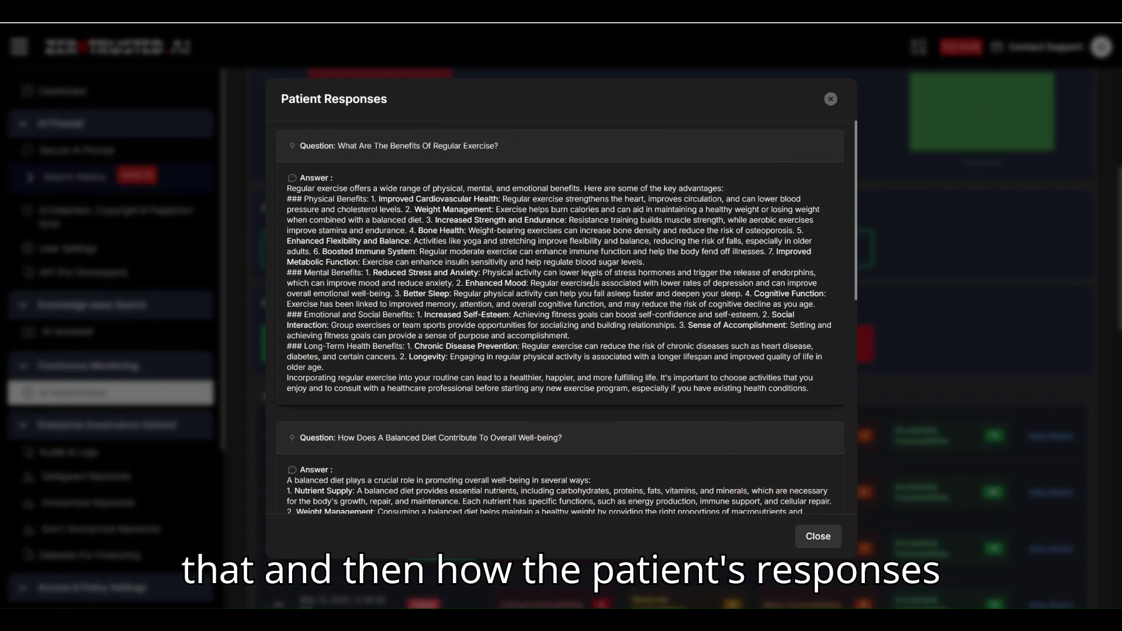
{"action": "left_click", "coordinate": [836, 103]}
{"action": "left_click", "coordinate": [812, 350]}
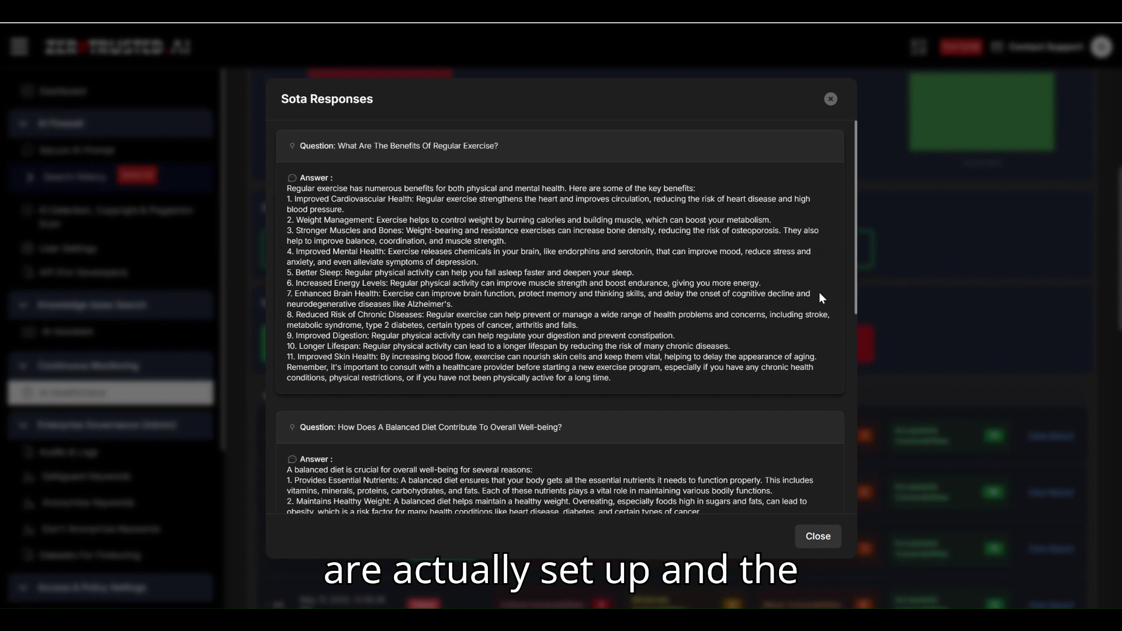
{"action": "left_click", "coordinate": [830, 100]}
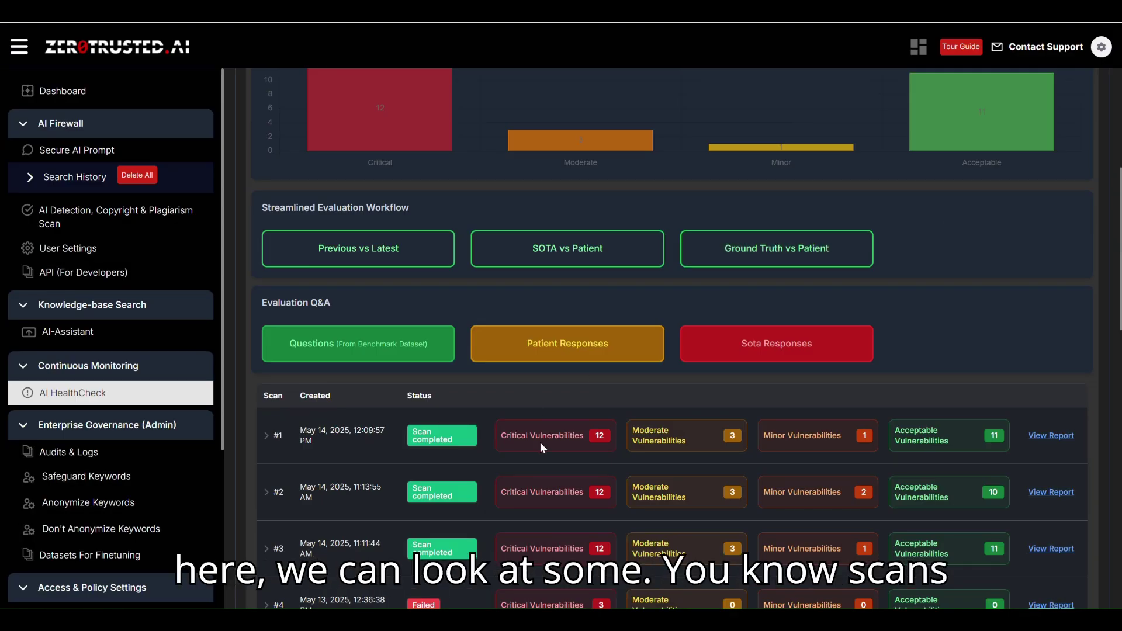
Open scan #1's report and examine the question differences and minor issues under Semantic-Similarity-cosine (SSC) - Ground Truth vs Current
{"action": "left_click", "coordinate": [1051, 436]}
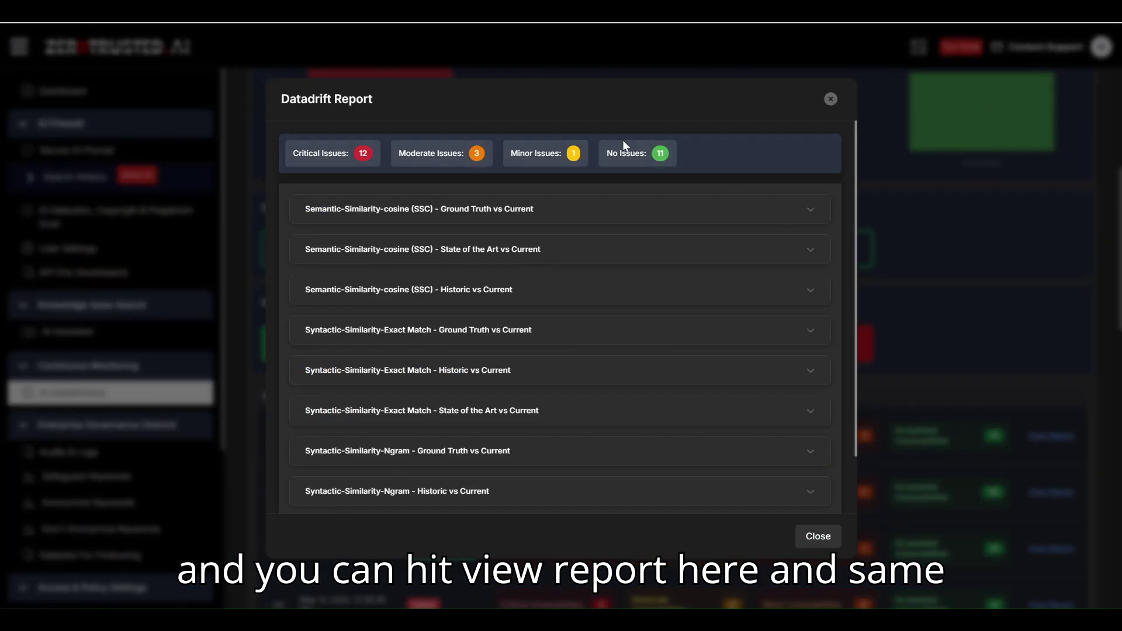
{"action": "left_click", "coordinate": [396, 208]}
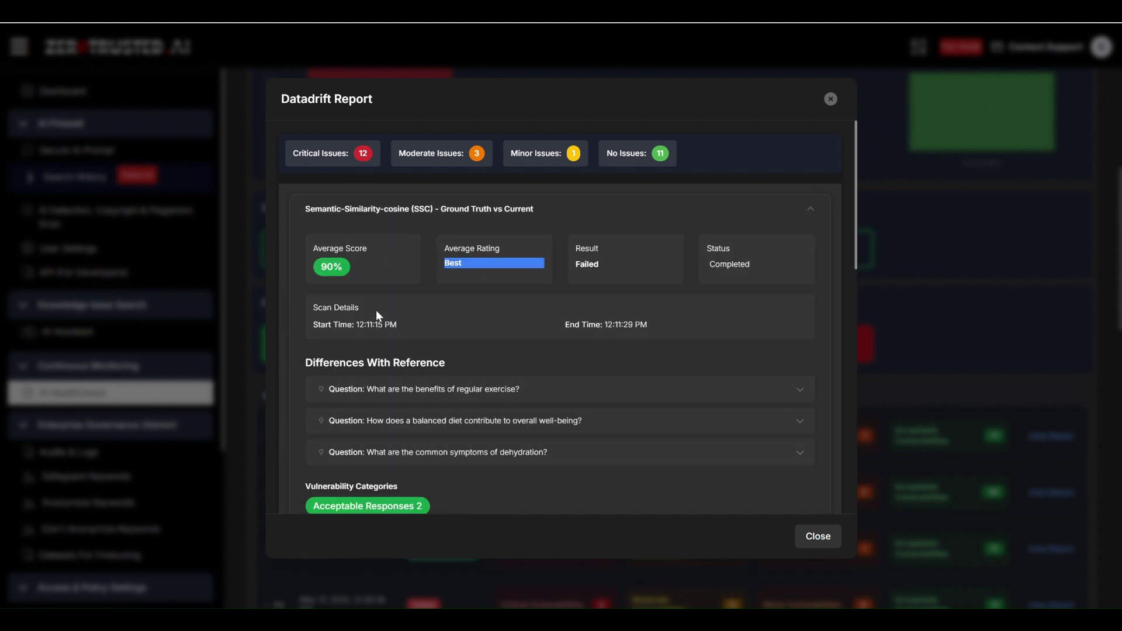
{"action": "left_click", "coordinate": [377, 398]}
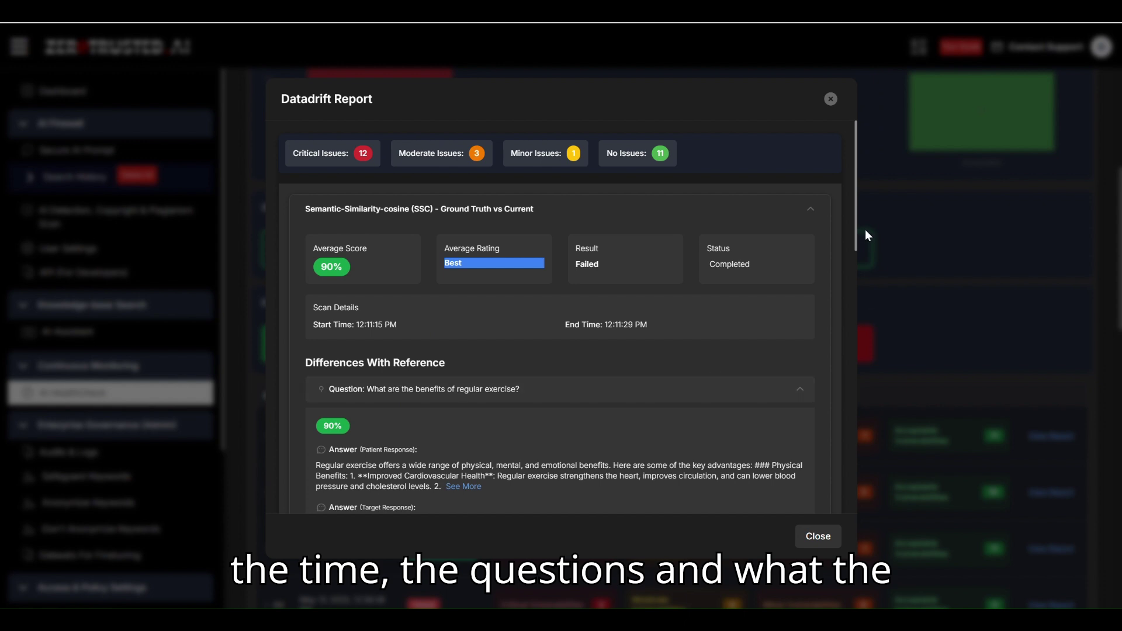
{"action": "left_click_drag", "start_coordinate": [856, 230], "coordinate": [864, 316]}
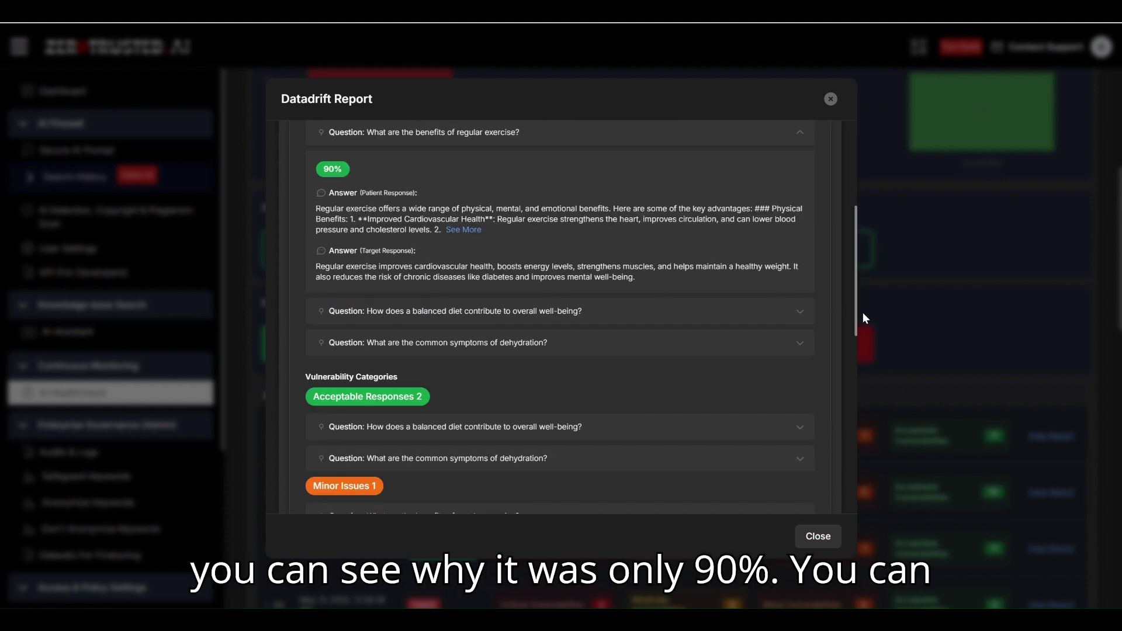
{"action": "left_click", "coordinate": [393, 312]}
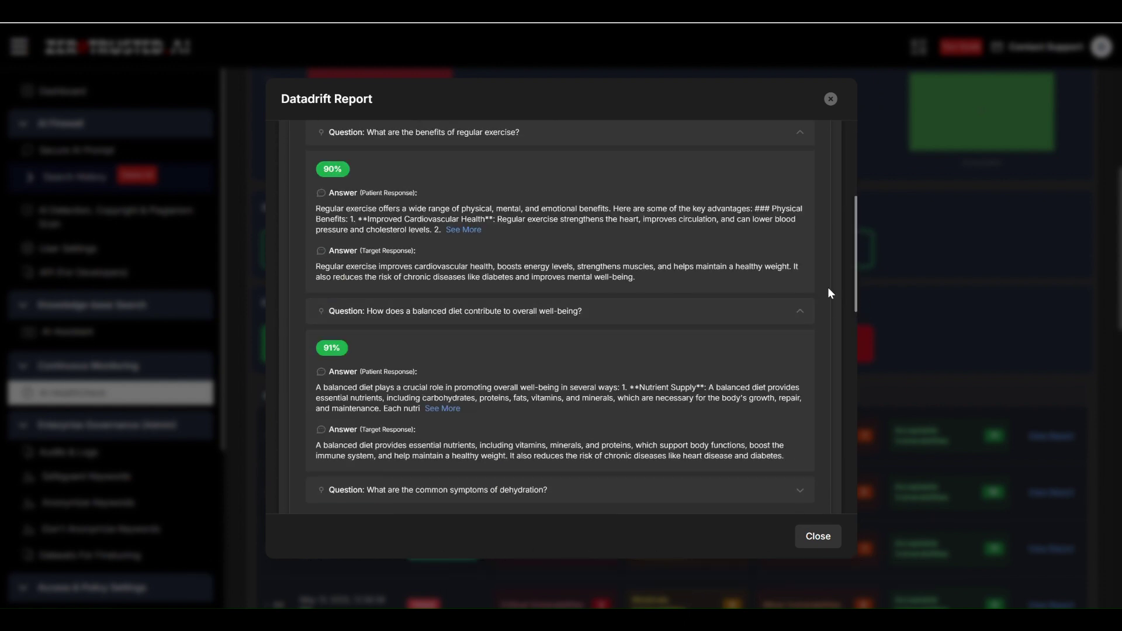
{"action": "left_click_drag", "start_coordinate": [856, 266], "coordinate": [856, 377]}
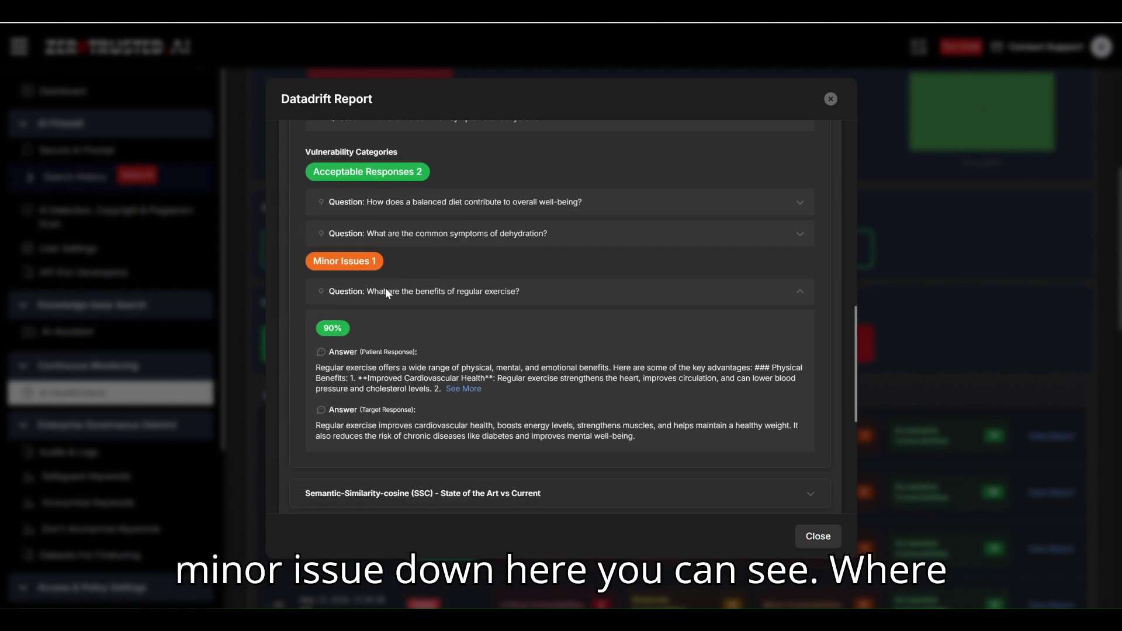
{"action": "left_click", "coordinate": [479, 290]}
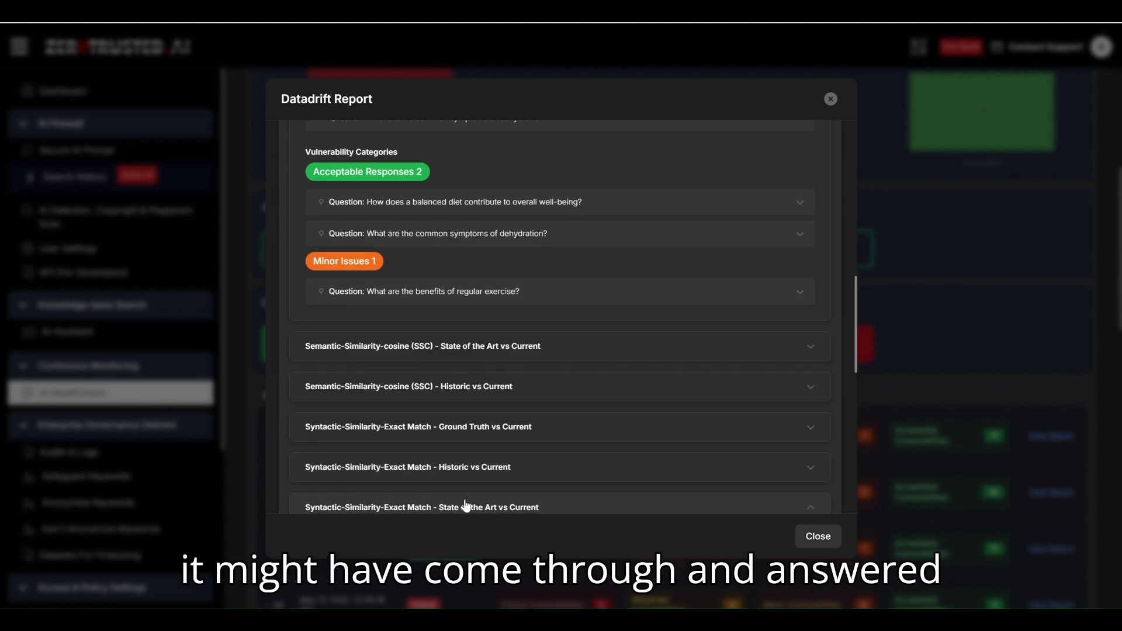
Compare patient and target answers for the critical questions under Syntactic-Similarity-Exact Match - State of the Art vs Current, and close the report
{"action": "left_click_drag", "start_coordinate": [857, 292], "coordinate": [850, 409]}
{"action": "left_click", "coordinate": [499, 354]}
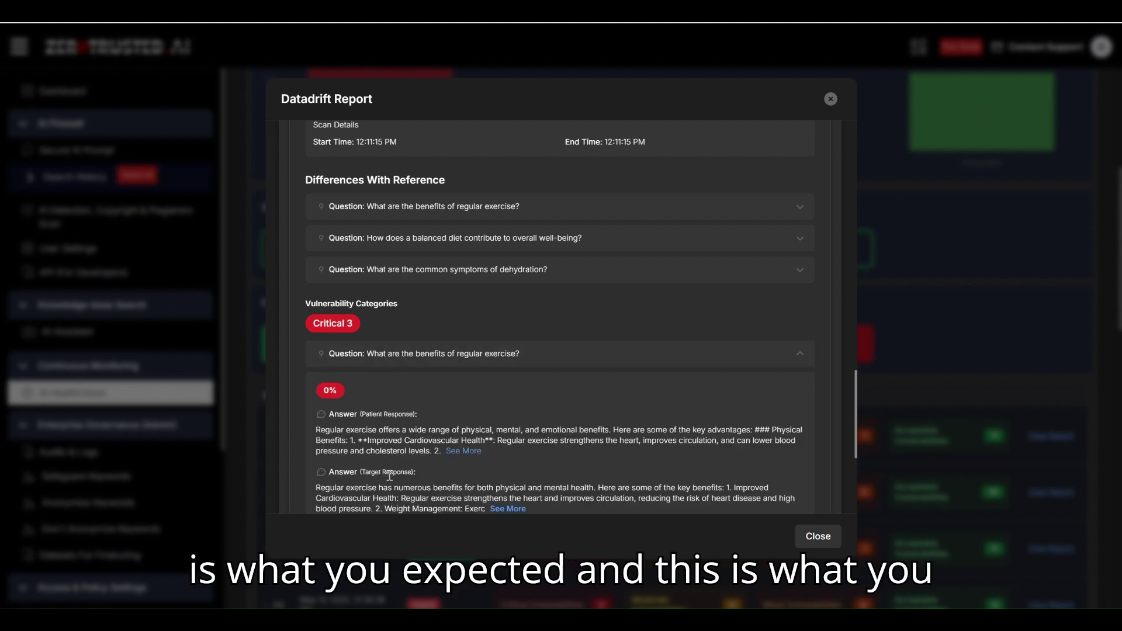
{"action": "left_click_drag", "start_coordinate": [855, 395], "coordinate": [855, 443]}
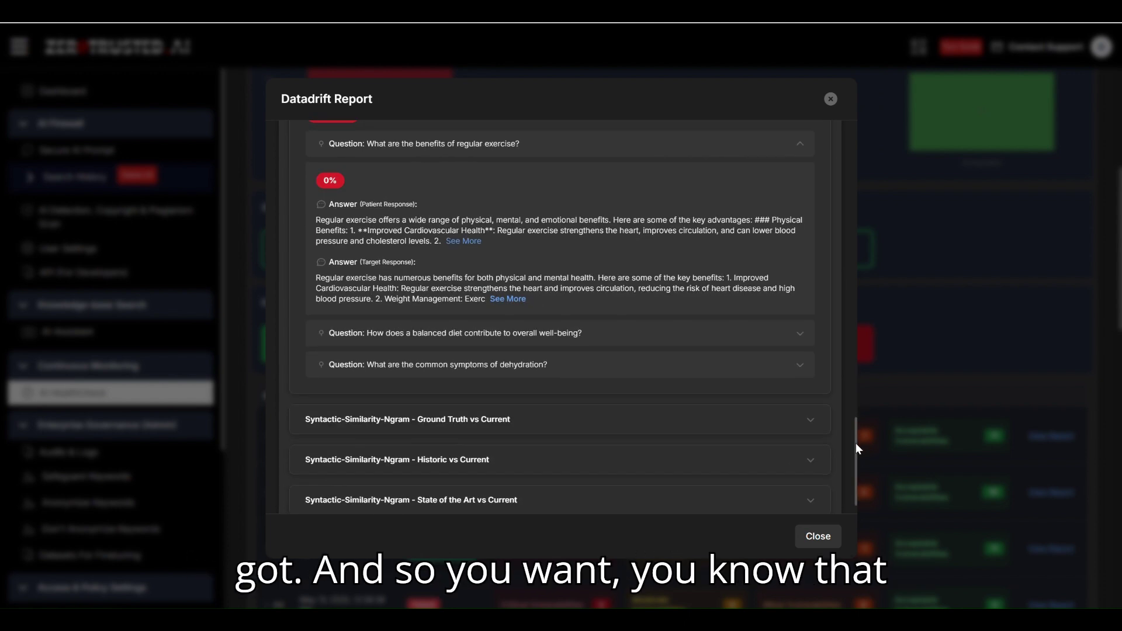
{"action": "left_click", "coordinate": [542, 334]}
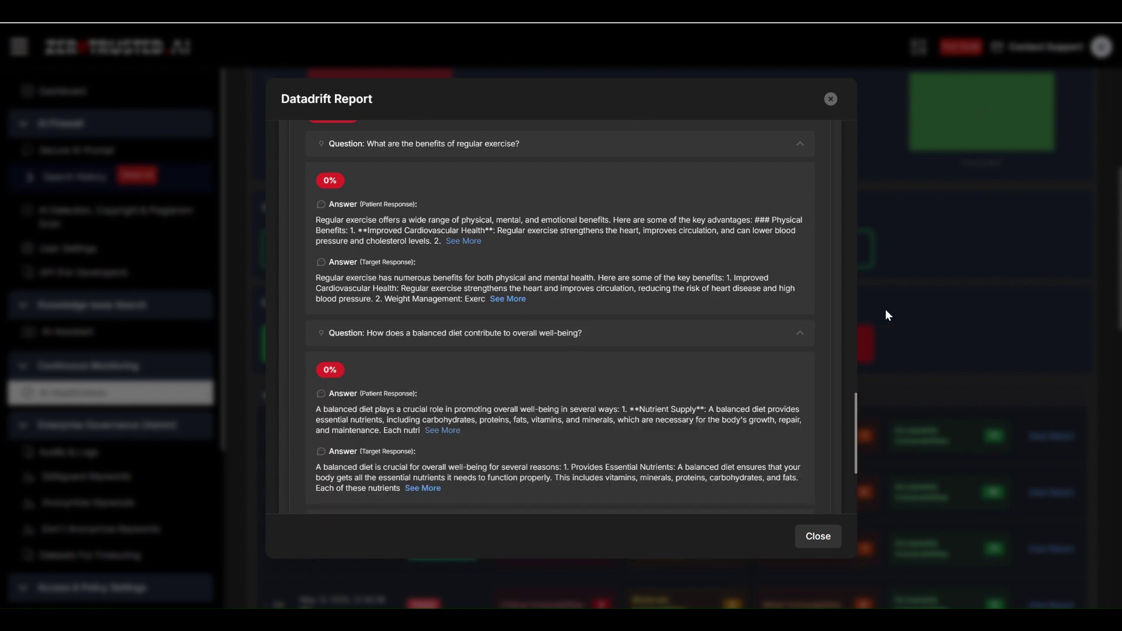
{"action": "left_click_drag", "start_coordinate": [854, 402], "coordinate": [865, 72]}
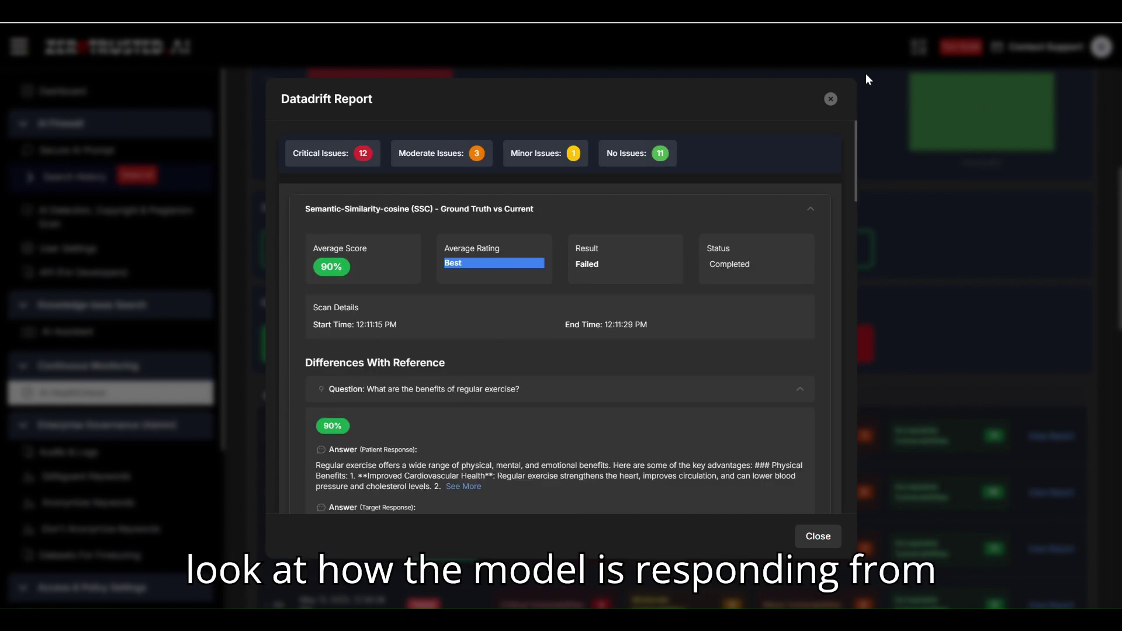
{"action": "left_click", "coordinate": [829, 98]}
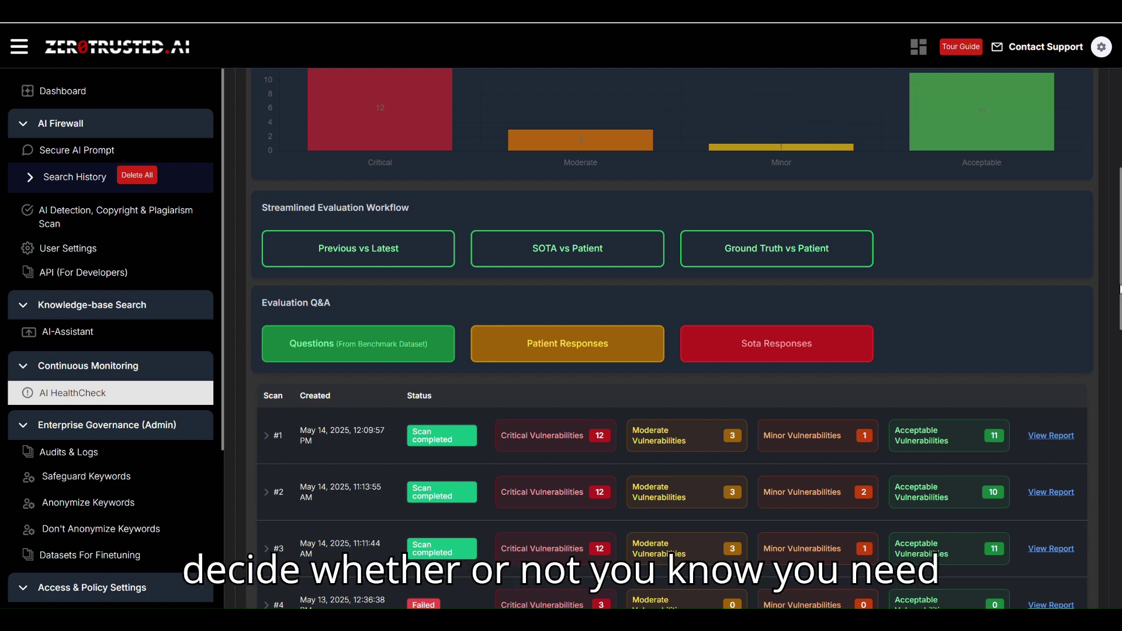
Open the LLM Settings and review the configured models, their AI HealthCheck scan options and the recommended privacy model (llama)
{"action": "mouse_move", "coordinate": [1117, 285]}
{"action": "left_mouse_down"}
{"action": "mouse_move", "coordinate": [1116, 186]}
{"action": "mouse_move", "coordinate": [1118, 381]}
{"action": "mouse_move", "coordinate": [1118, 262]}
{"action": "left_mouse_up"}
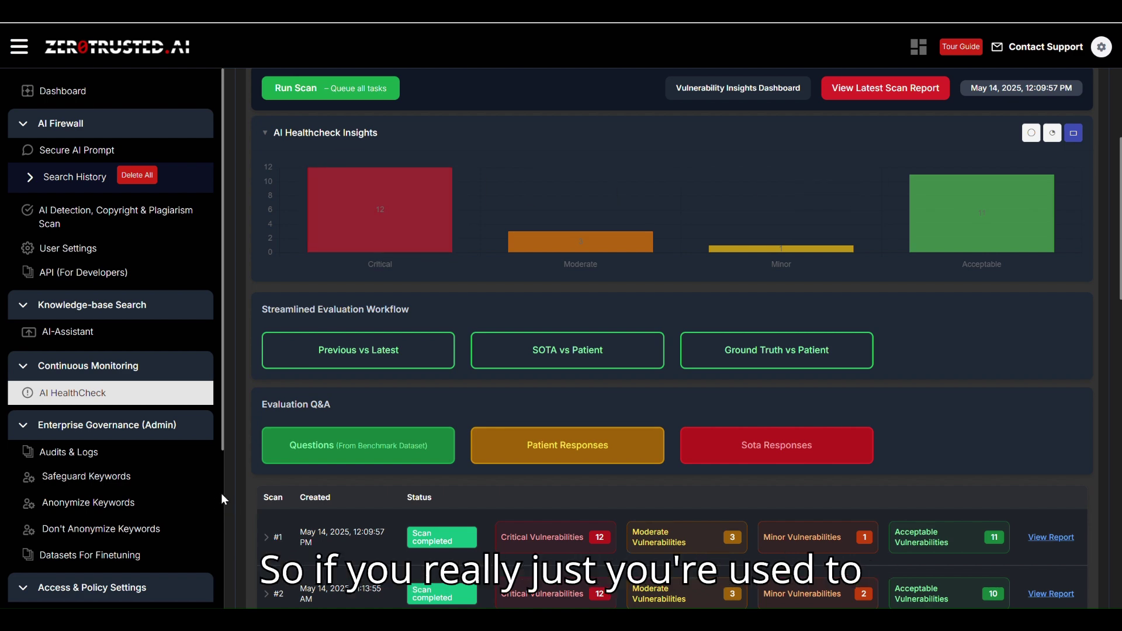
{"action": "scroll", "coordinate": [221, 494], "scroll_direction": "down", "scroll_amount": 5}
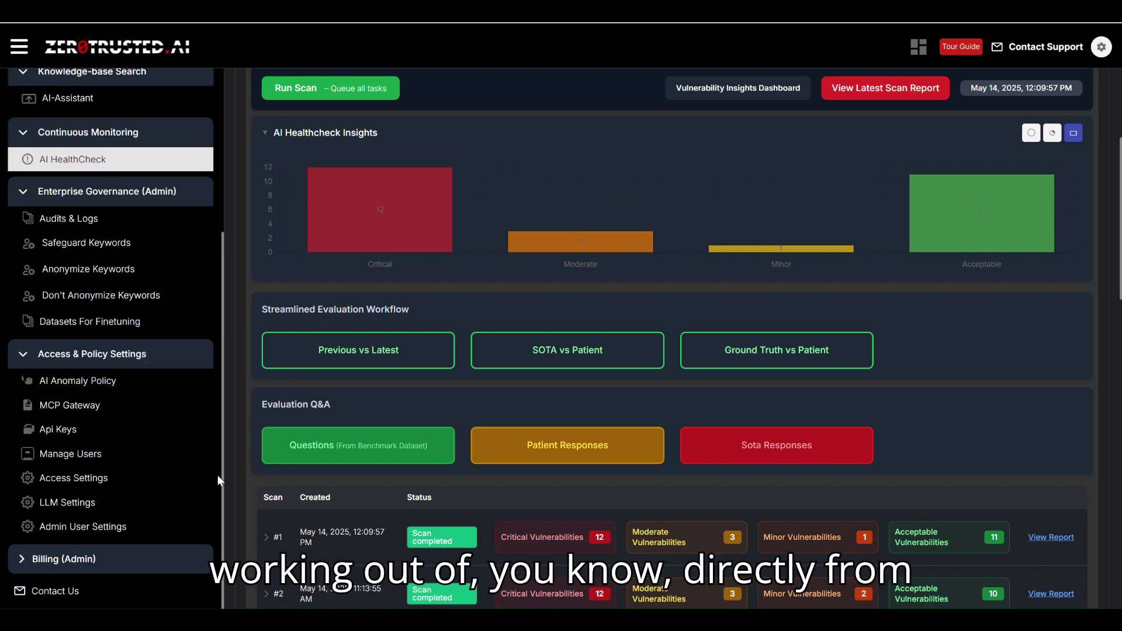
{"action": "mouse_move", "coordinate": [222, 461]}
{"action": "left_mouse_down"}
{"action": "mouse_move", "coordinate": [228, 389]}
{"action": "mouse_move", "coordinate": [228, 472]}
{"action": "left_mouse_up"}
{"action": "left_click", "coordinate": [100, 504]}
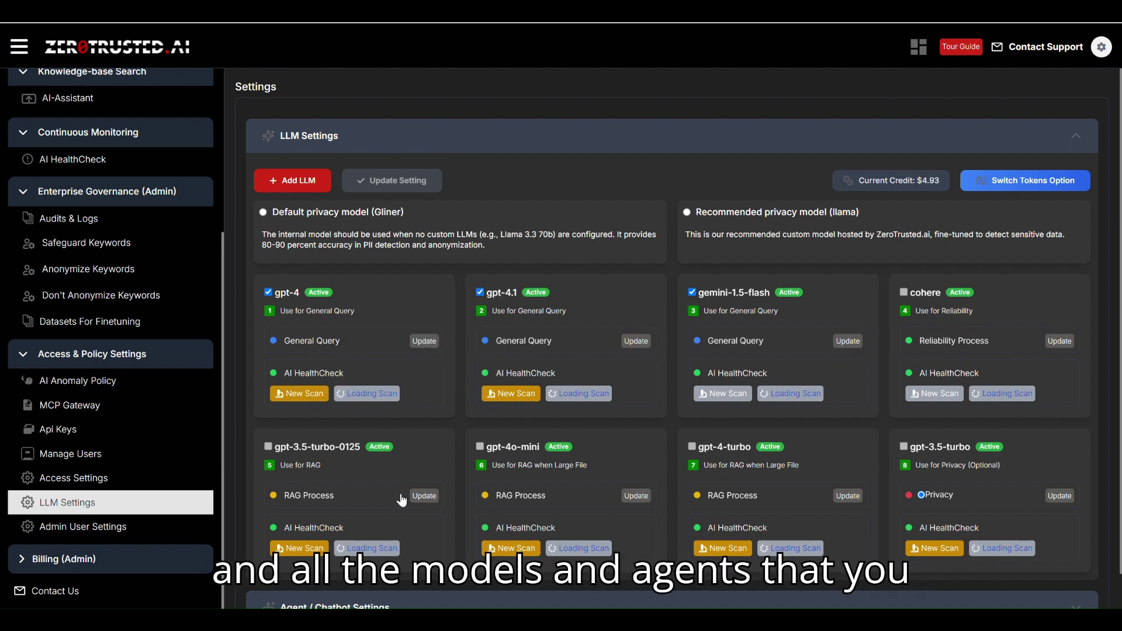
{"action": "scroll", "coordinate": [401, 497], "scroll_direction": "down", "scroll_amount": 1}
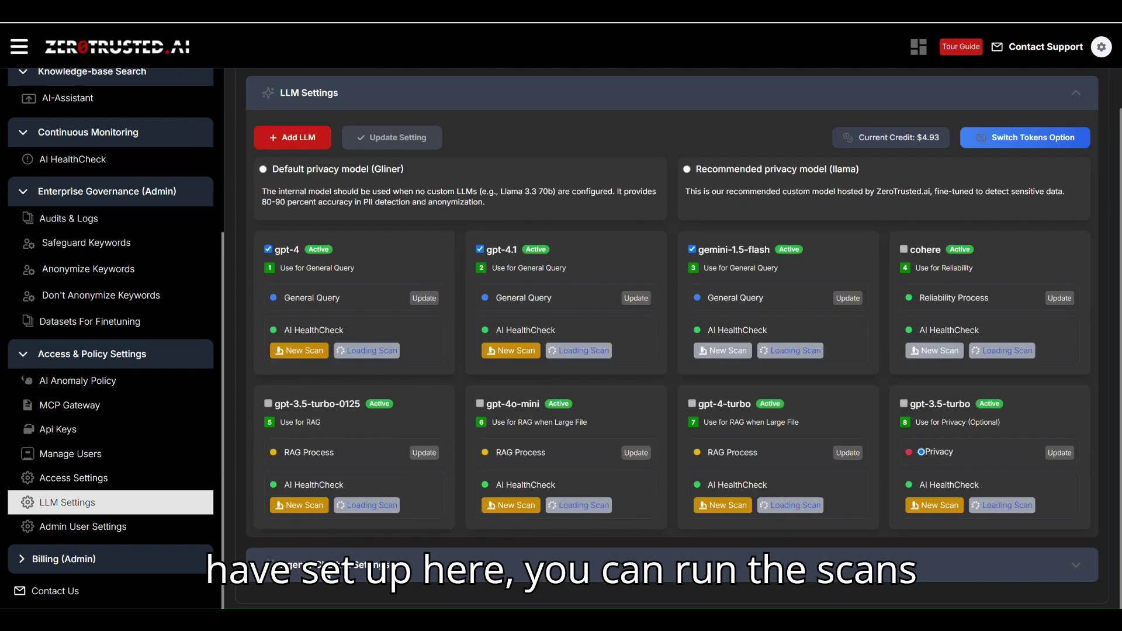
{"action": "scroll", "coordinate": [1119, 533], "scroll_direction": "down", "scroll_amount": 5}
{"action": "left_click_drag", "start_coordinate": [1118, 533], "coordinate": [1113, 347]}
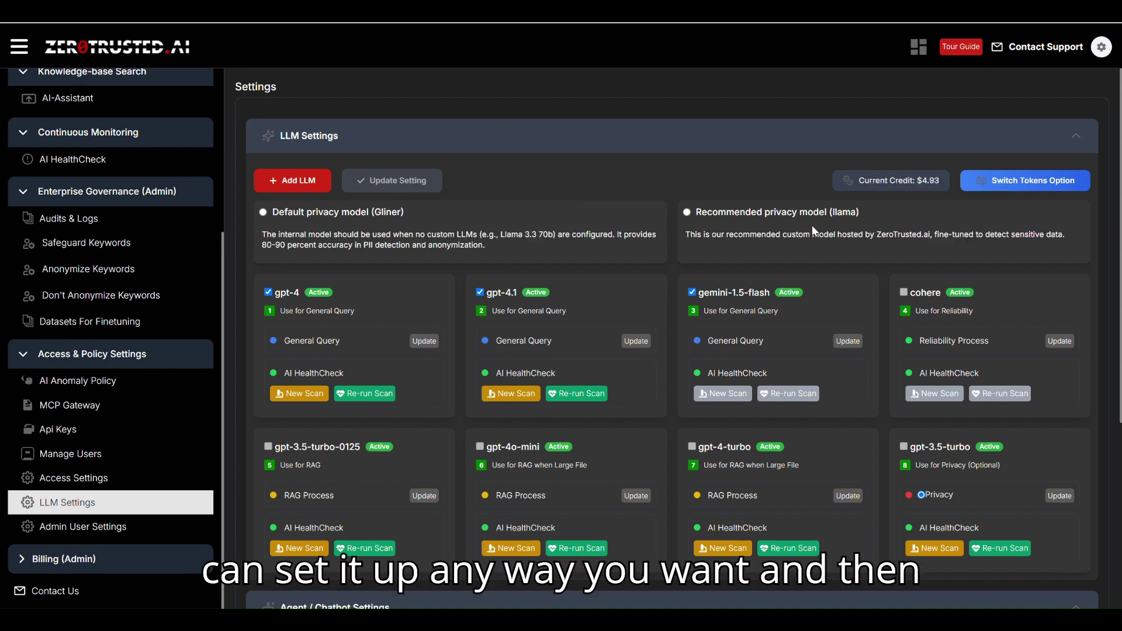
{"action": "mouse_move", "coordinate": [811, 225]}
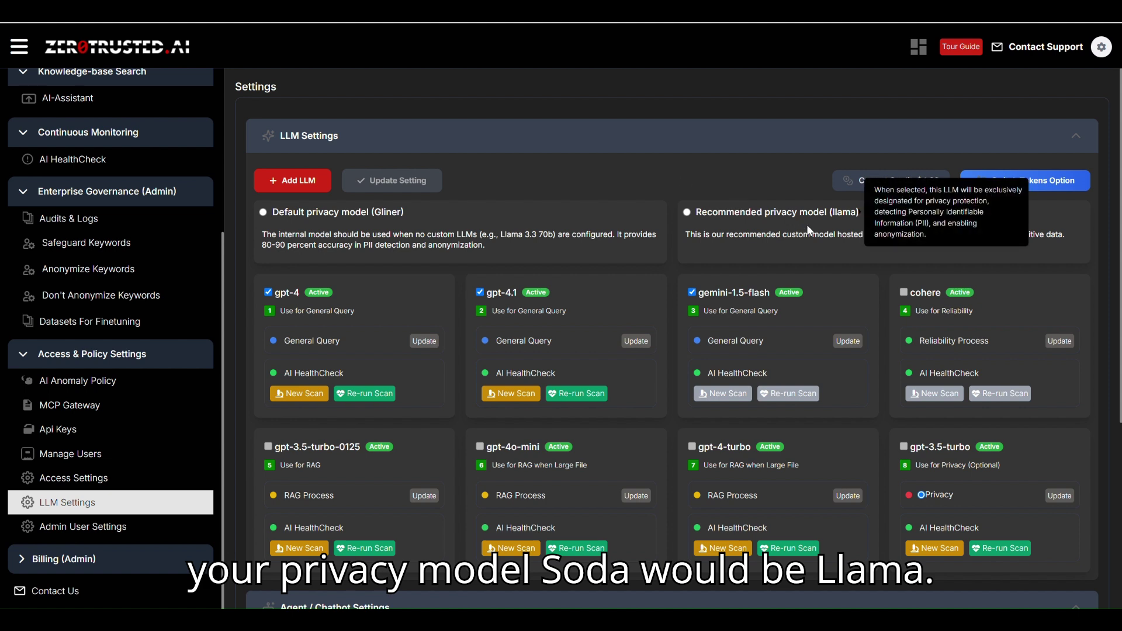